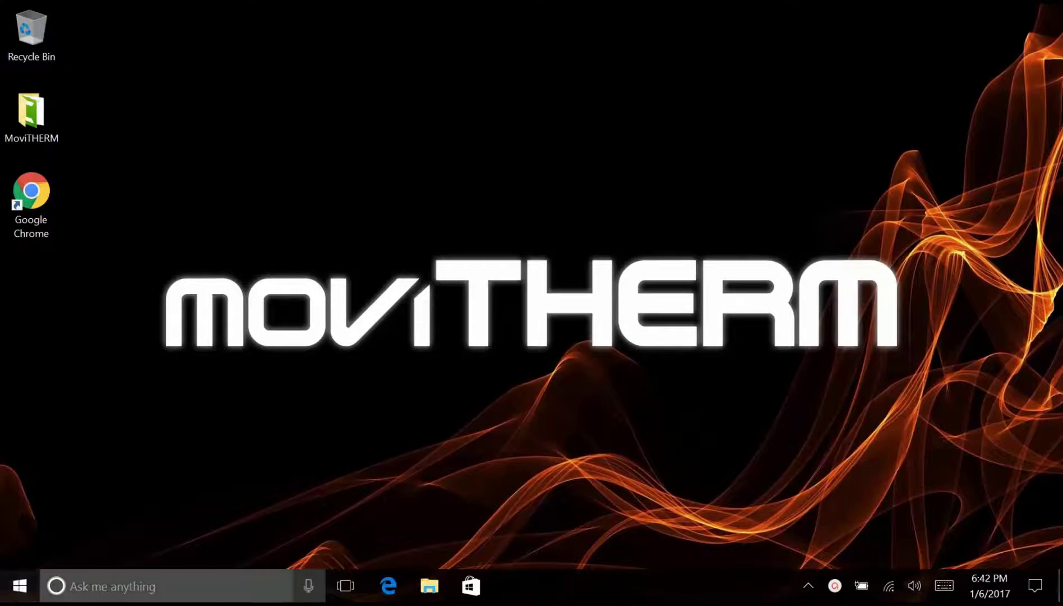
Step: Search for 'FLIR' and launch FLIR IR Monitor from the Start menu
{"action": "left_click", "coordinate": [89, 596]}
{"action": "type", "text": "FLIR"}
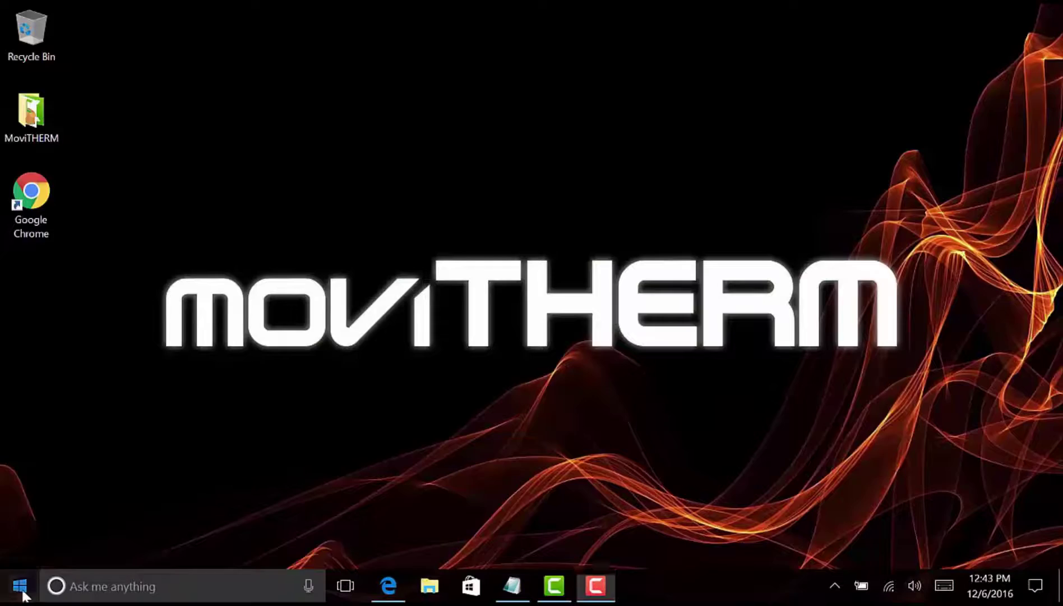
{"action": "left_click", "coordinate": [20, 586]}
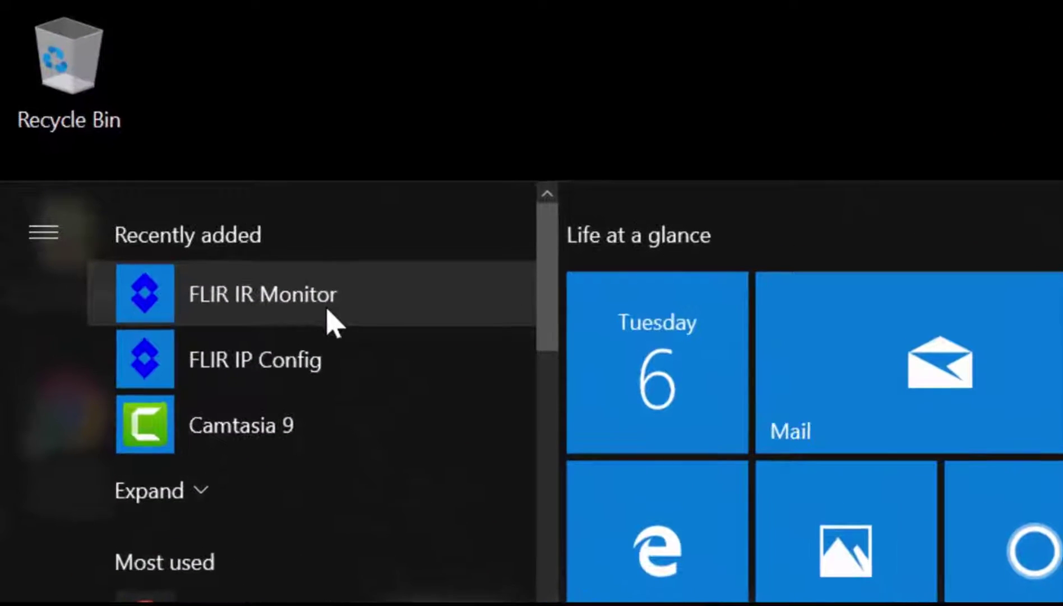
{"action": "left_click", "coordinate": [150, 150]}
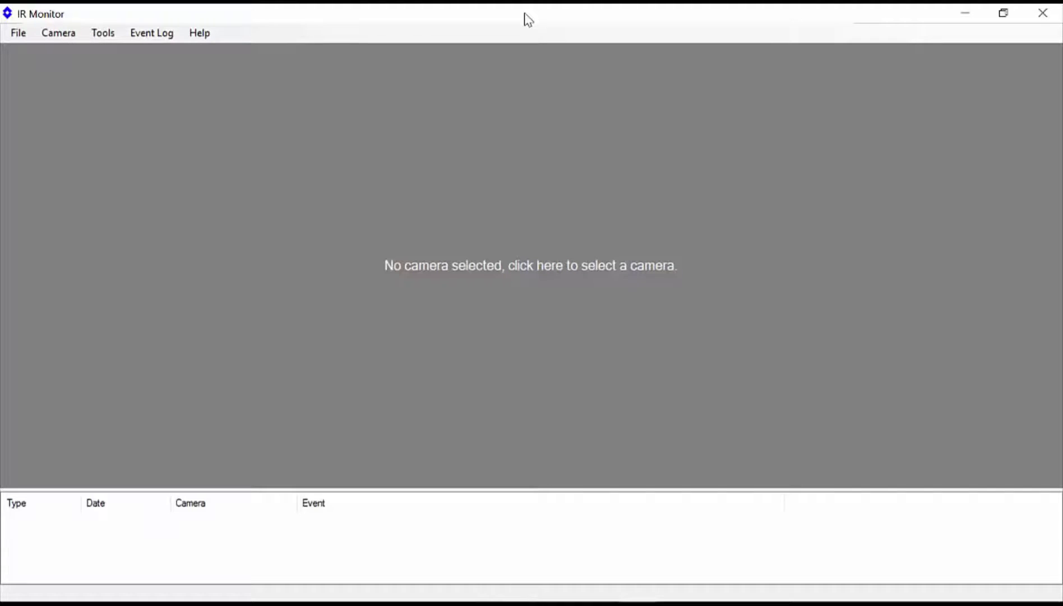
Step: Place the FLIR A310 into the single-cell camera grid and start its live view
{"action": "left_click", "coordinate": [342, 163]}
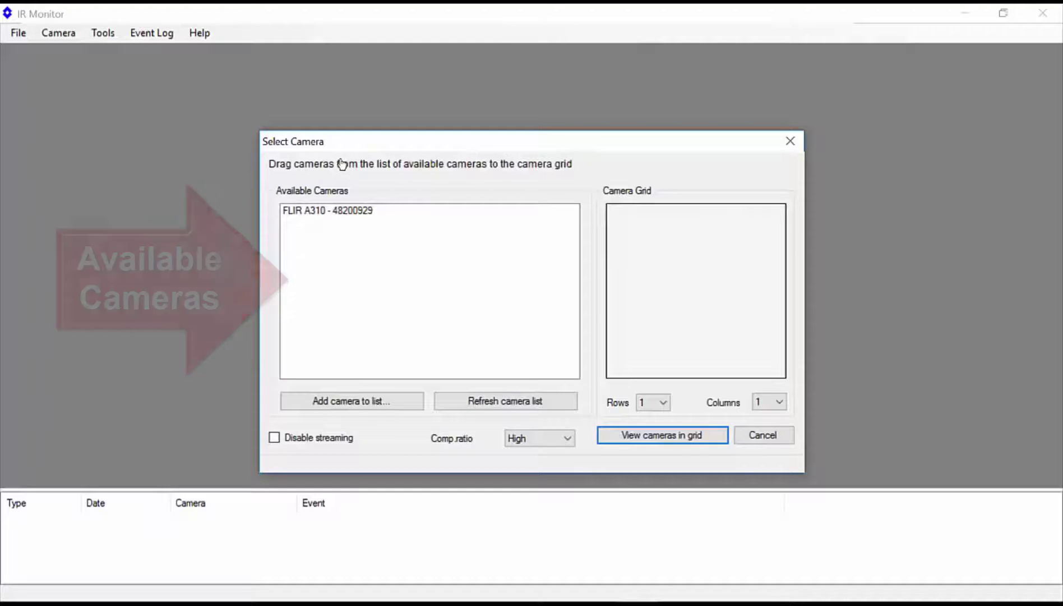
{"action": "left_click_drag", "start_coordinate": [360, 212], "coordinate": [690, 264]}
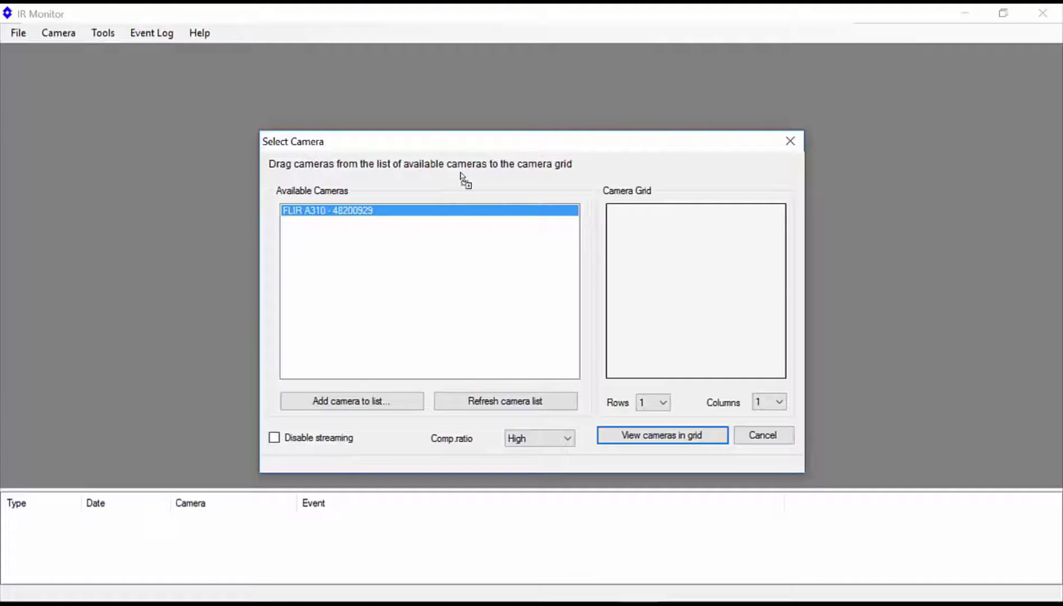
{"action": "left_click", "coordinate": [658, 437]}
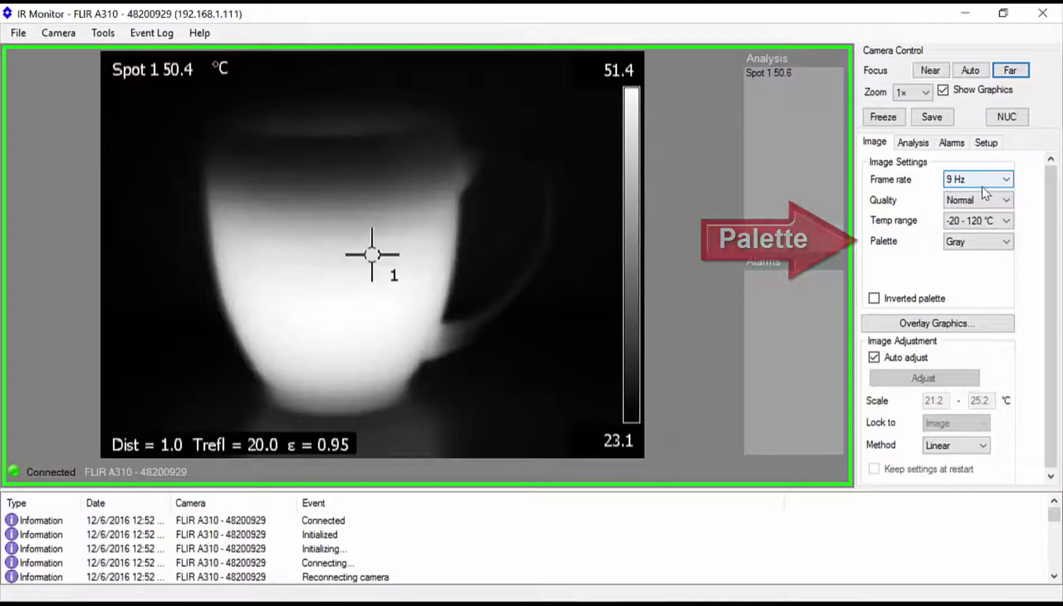
Step: Choose Iron from the Palette list to render the mug in ironbow colours
{"action": "left_click", "coordinate": [978, 242]}
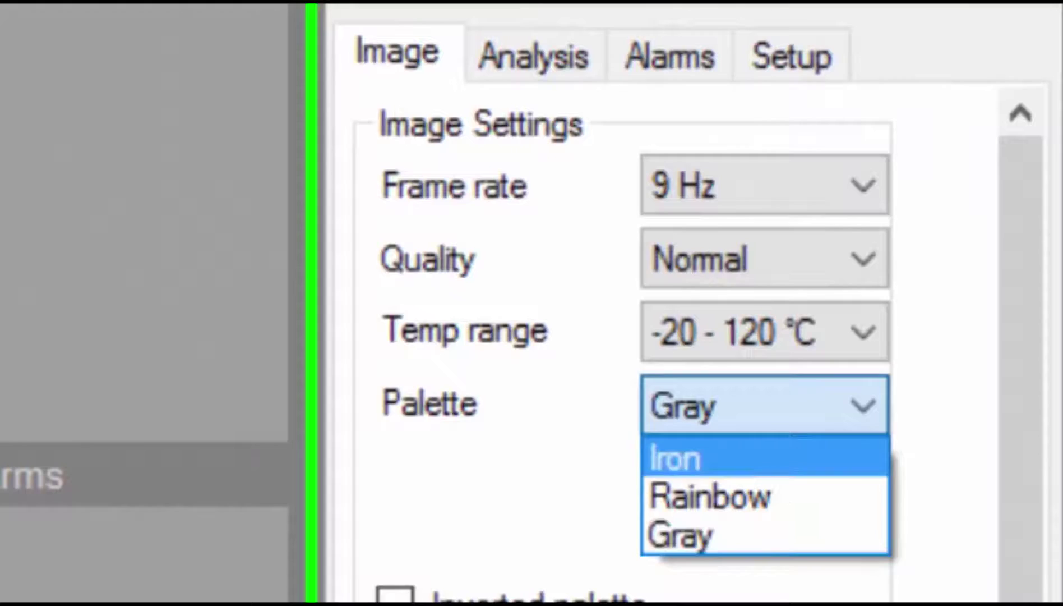
{"action": "left_click", "coordinate": [780, 393]}
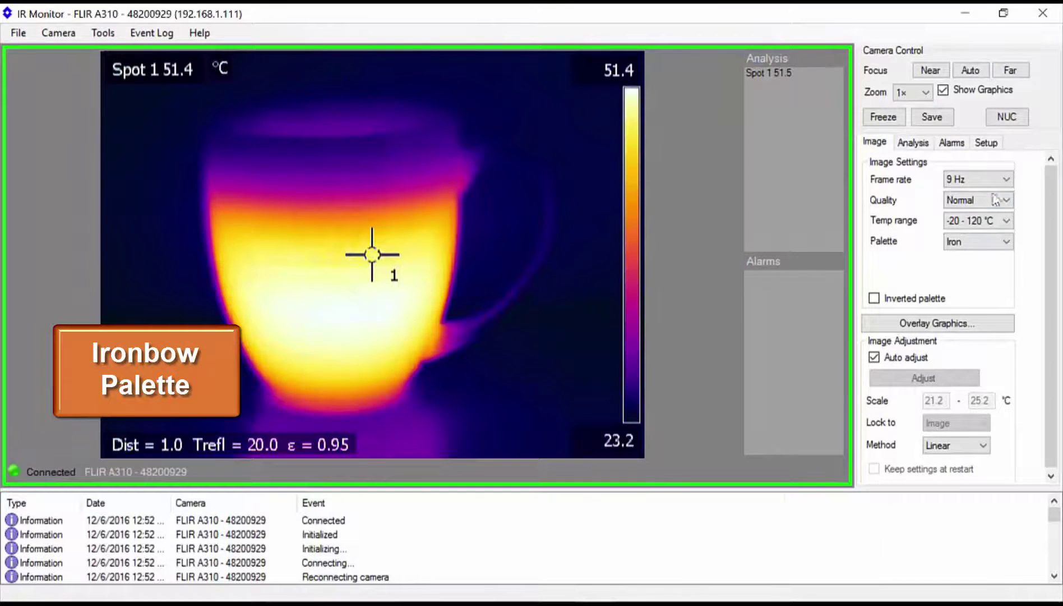
Step: Autofocus the camera on the mug and show the Analysis list of Spots 1-10
{"action": "left_click", "coordinate": [969, 71]}
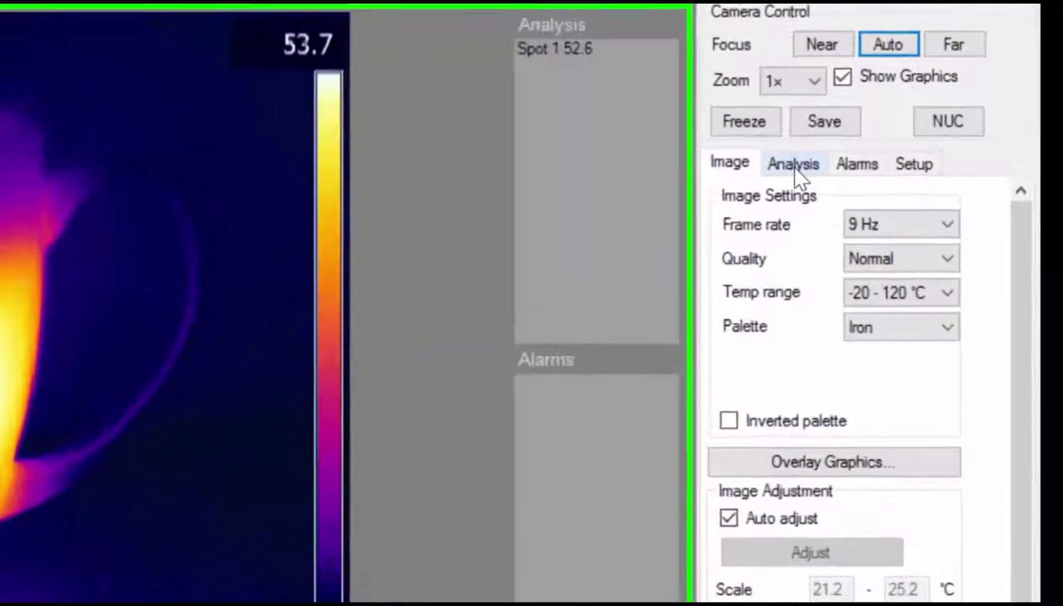
{"action": "left_click", "coordinate": [913, 144]}
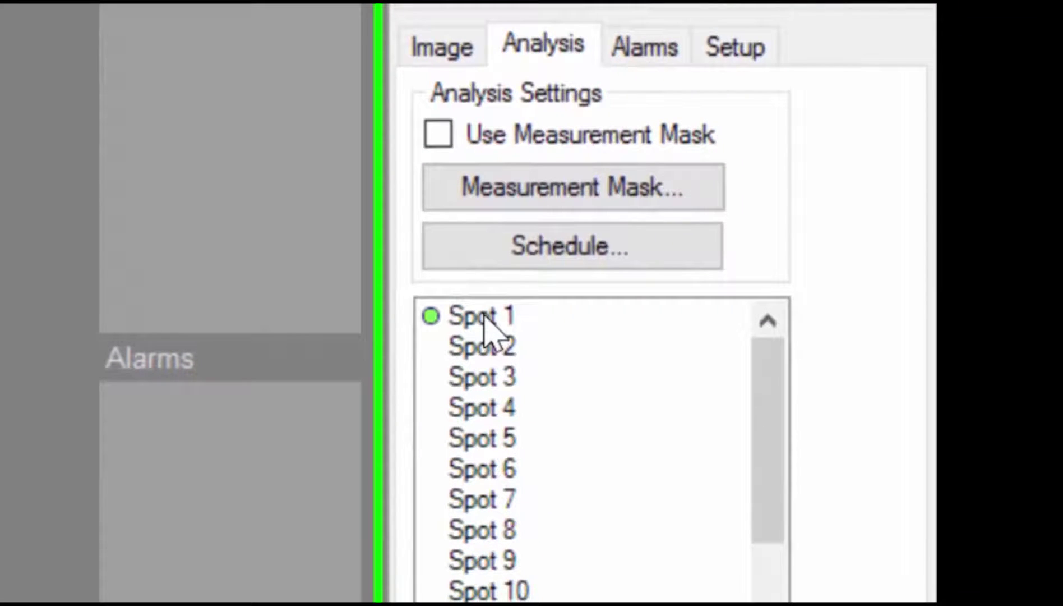
Step: Uncheck Show Spotmeter in Spot 1's properties, then apply and close
{"action": "left_click", "coordinate": [484, 317]}
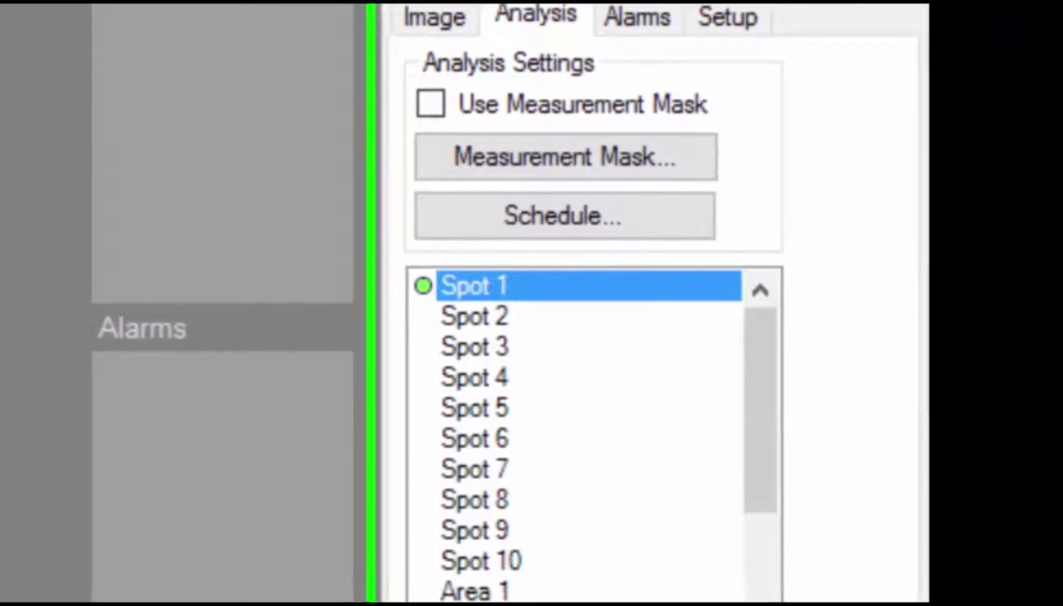
{"action": "key", "text": "Return"}
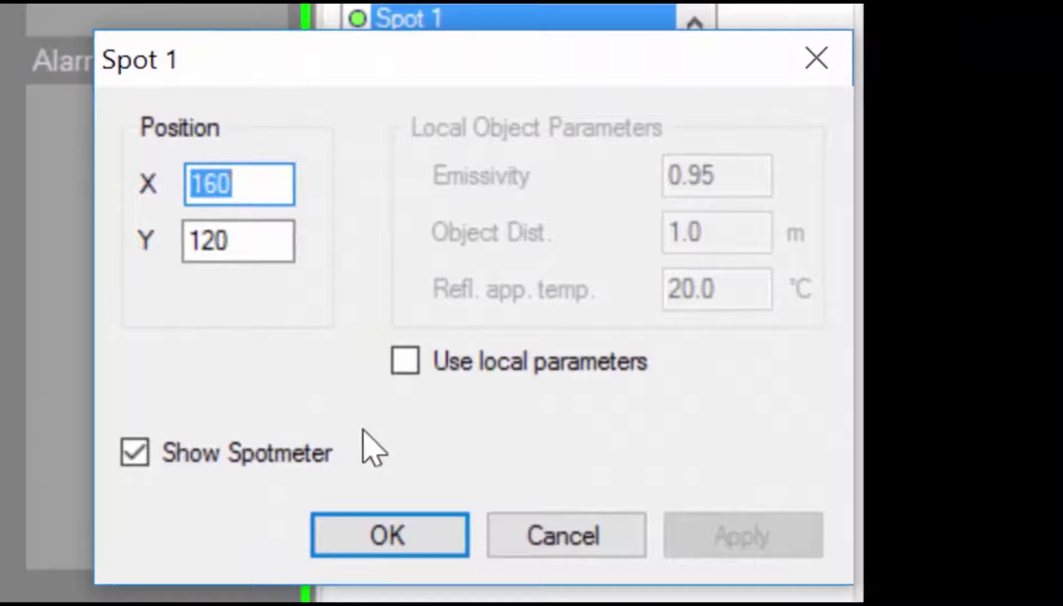
{"action": "left_click", "coordinate": [135, 452]}
{"action": "left_click", "coordinate": [724, 538]}
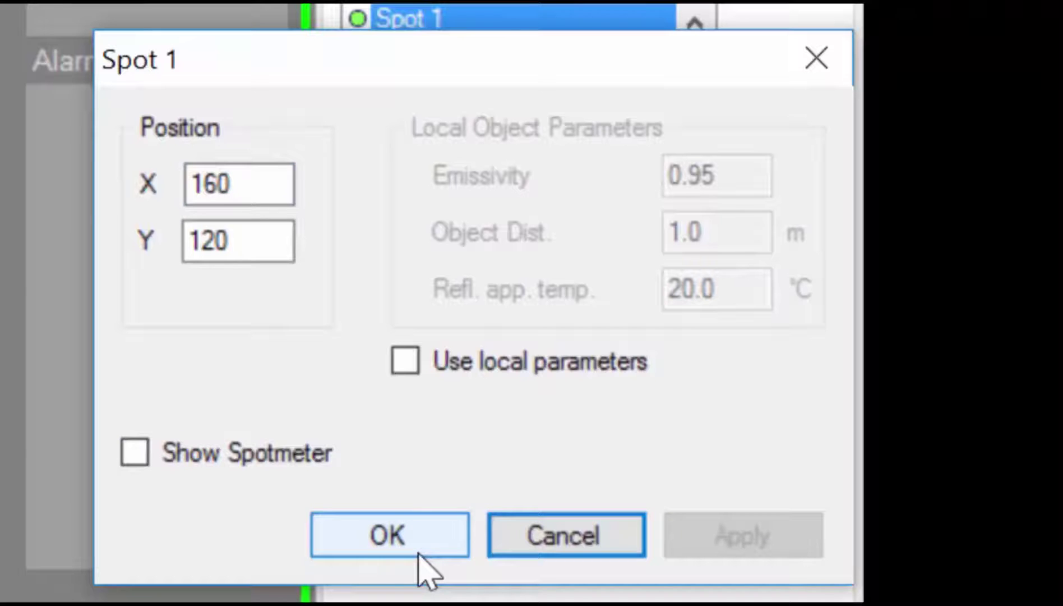
{"action": "left_click", "coordinate": [405, 549]}
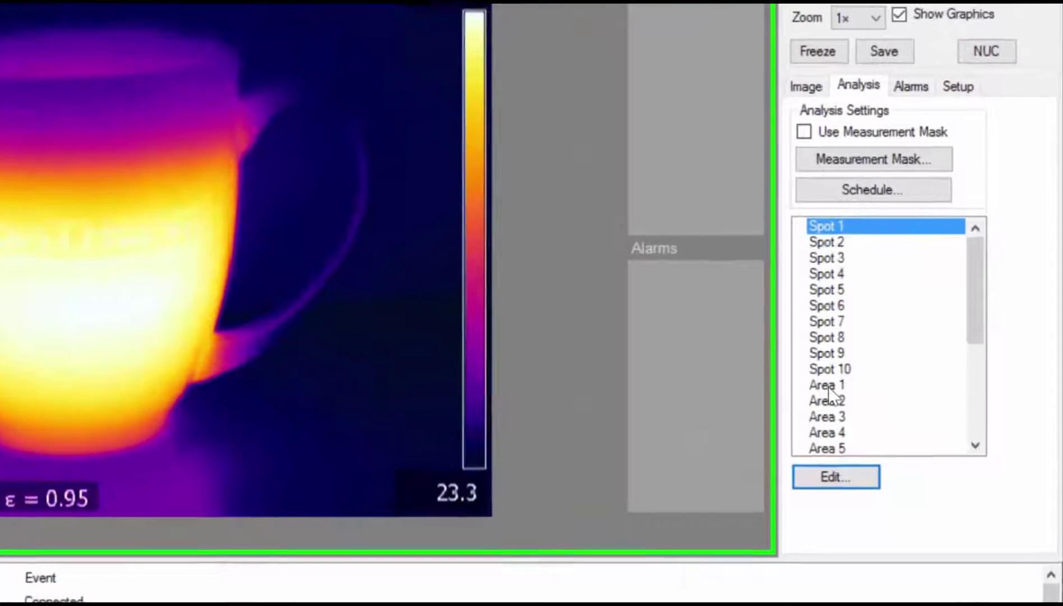
Step: Enable Show Area for Area 1 with Show Max/Min set to Both, and apply
{"action": "left_click", "coordinate": [894, 361]}
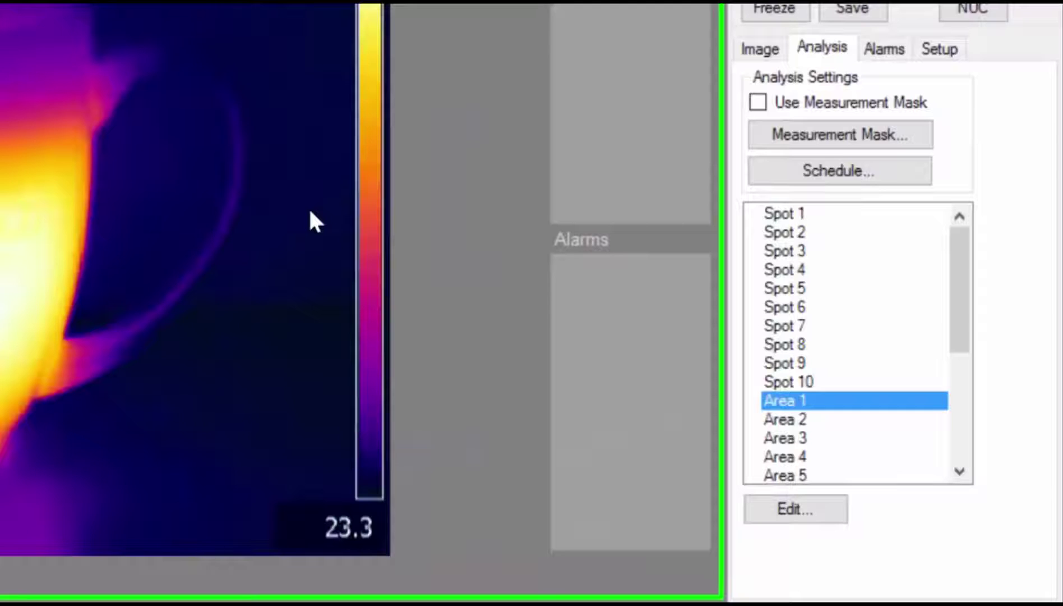
{"action": "left_click", "coordinate": [794, 513]}
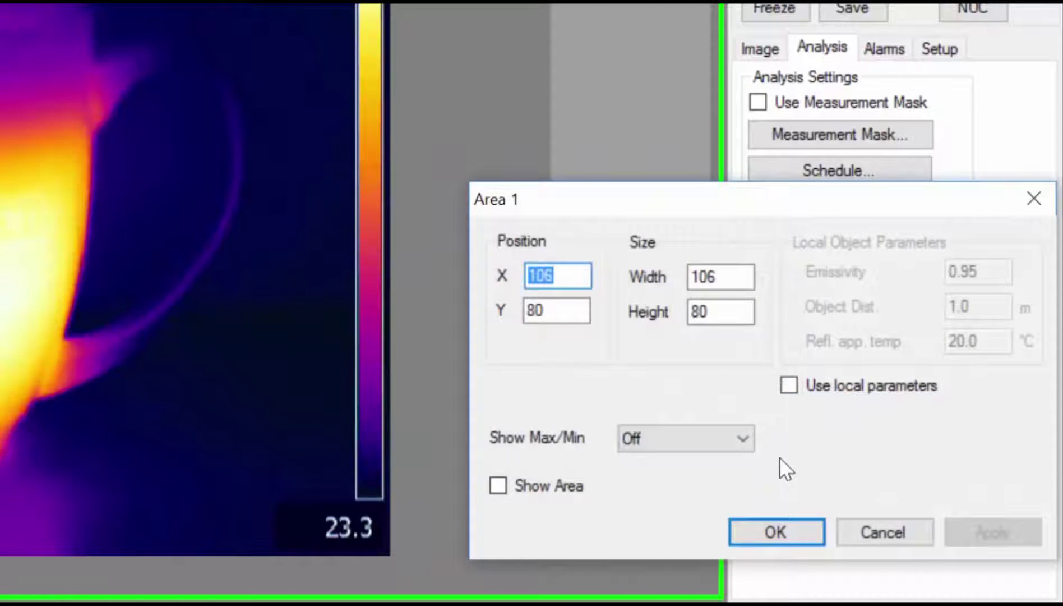
{"action": "left_click", "coordinate": [498, 486]}
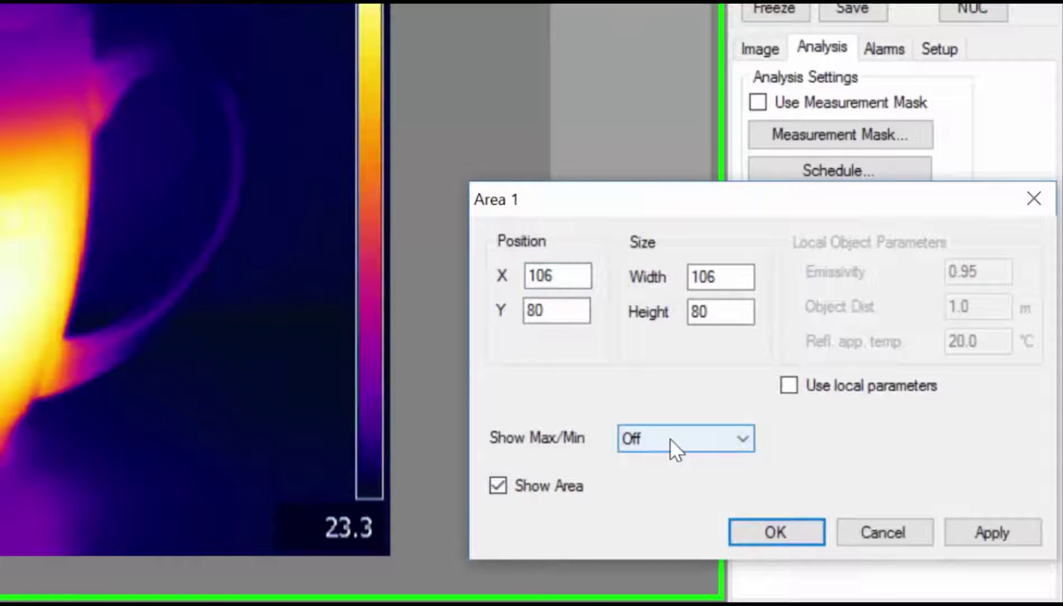
{"action": "left_click", "coordinate": [670, 439]}
{"action": "left_click", "coordinate": [676, 512]}
{"action": "left_click", "coordinate": [982, 532]}
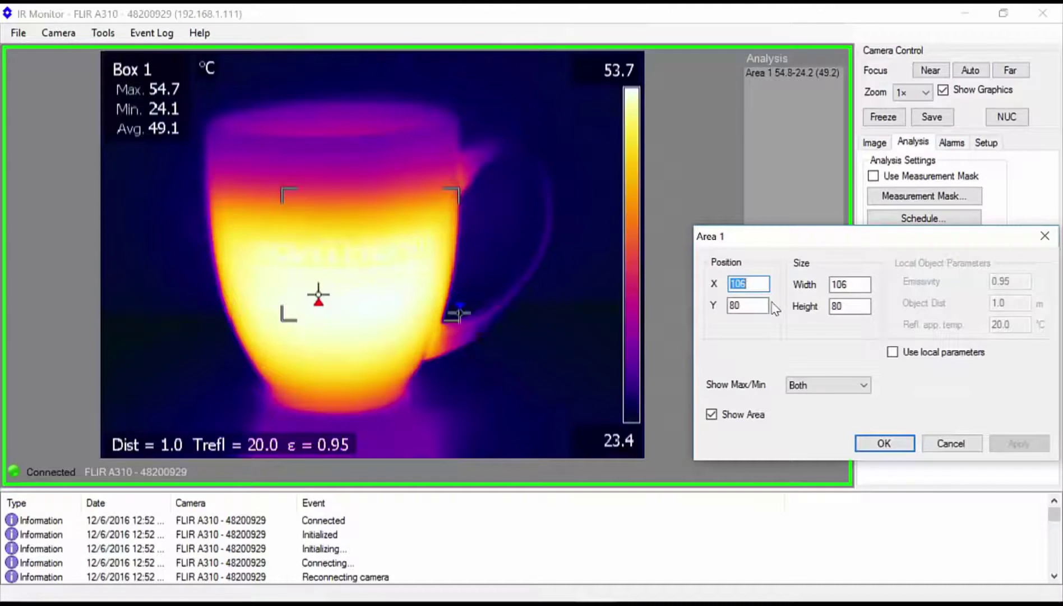
{"action": "double_click", "coordinate": [556, 276]}
Step: Position the Area 1 box at X 80, Y 90 with width 120, then apply and close
{"action": "type", "text": "80"}
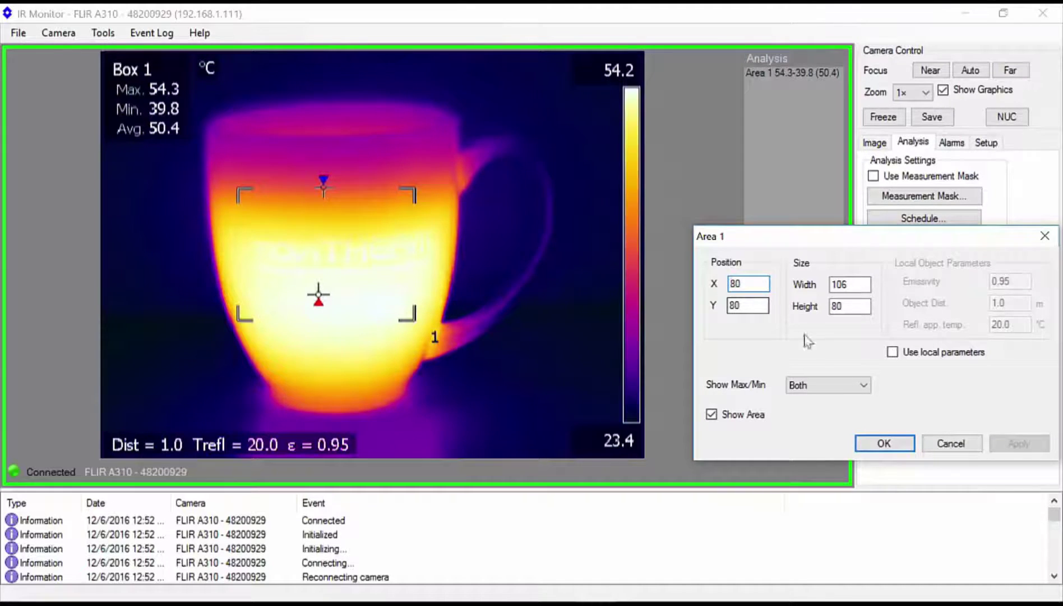
{"action": "double_click", "coordinate": [740, 305]}
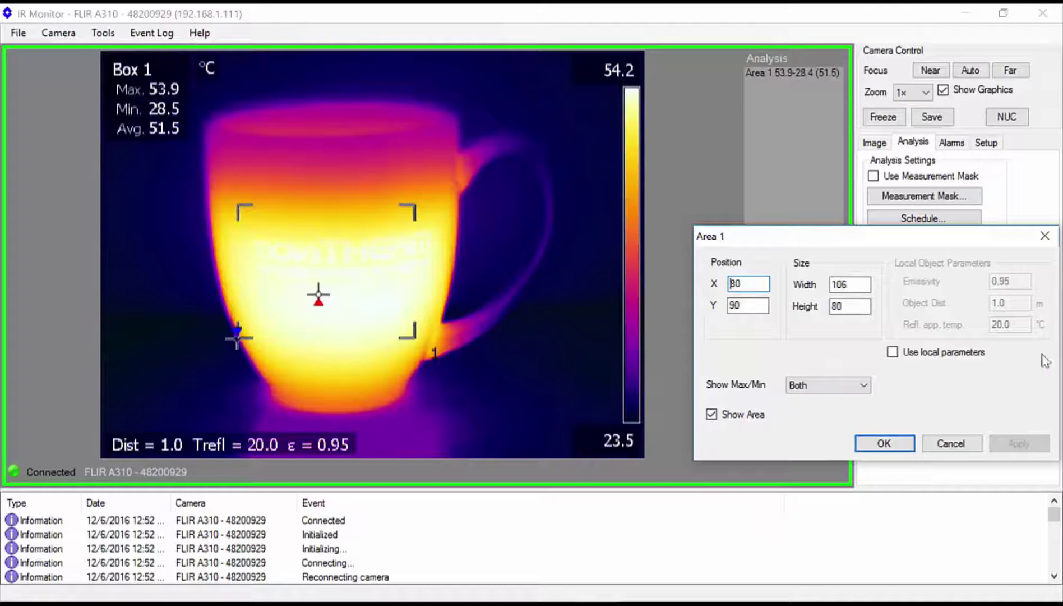
{"action": "double_click", "coordinate": [841, 285]}
{"action": "type", "text": "120"}
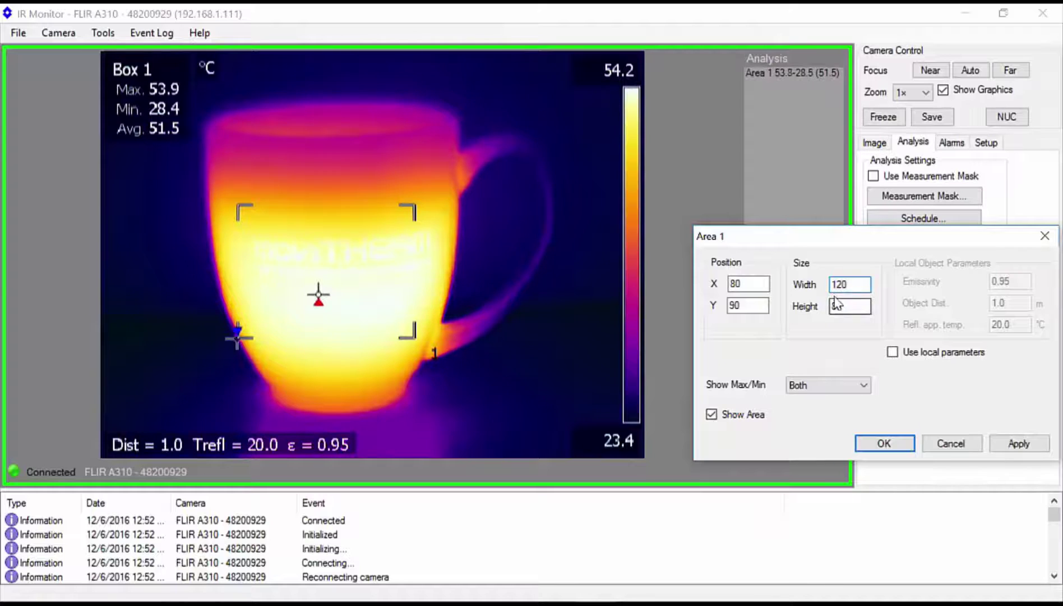
{"action": "left_click", "coordinate": [1016, 443]}
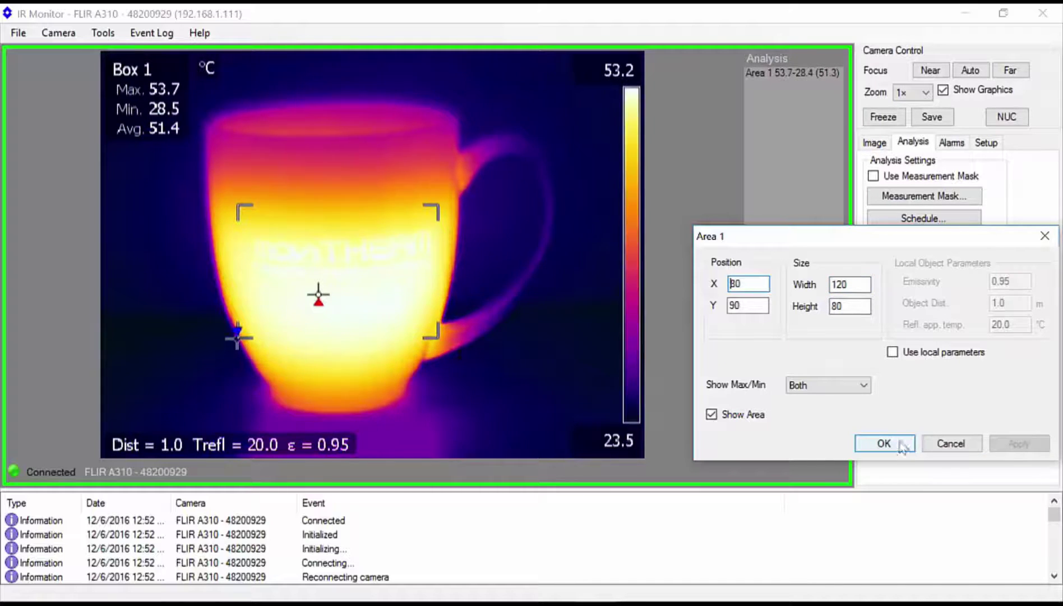
{"action": "left_click", "coordinate": [889, 445]}
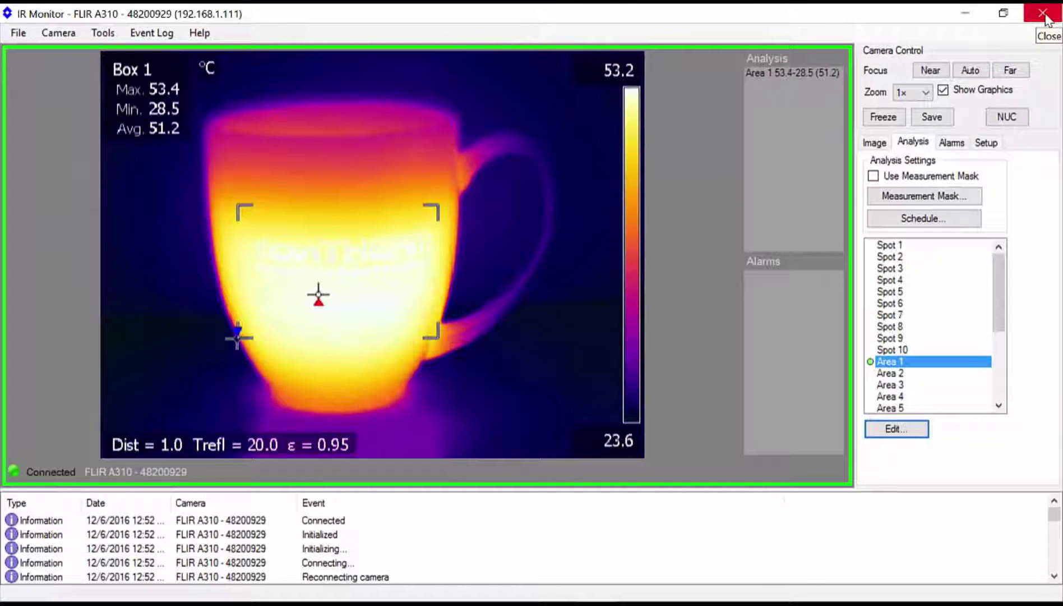
Step: Exit IR Monitor, shutting down the camera connection
{"action": "left_click", "coordinate": [1044, 13]}
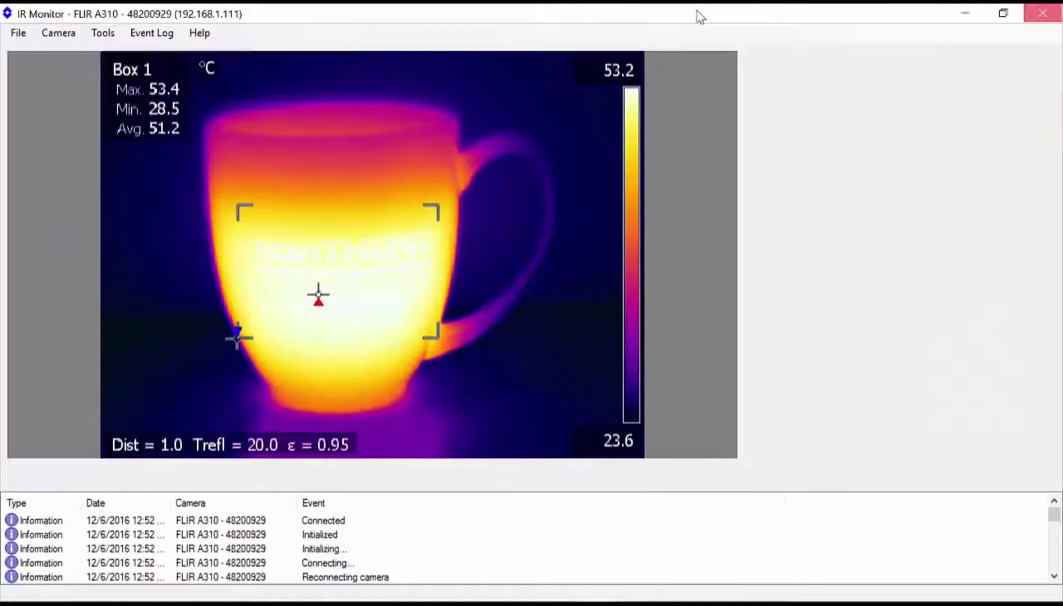